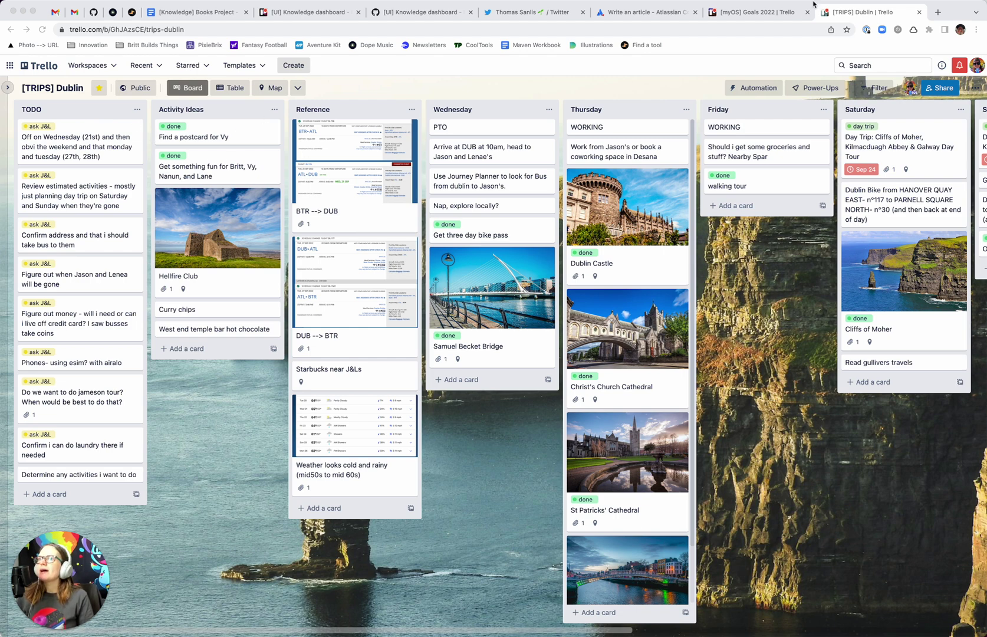
# - Check the view list on the [myOS] Goals 2022 board, then return to [TRIPS] Dublin
pyautogui.click(769, 15)
pyautogui.click(330, 88)
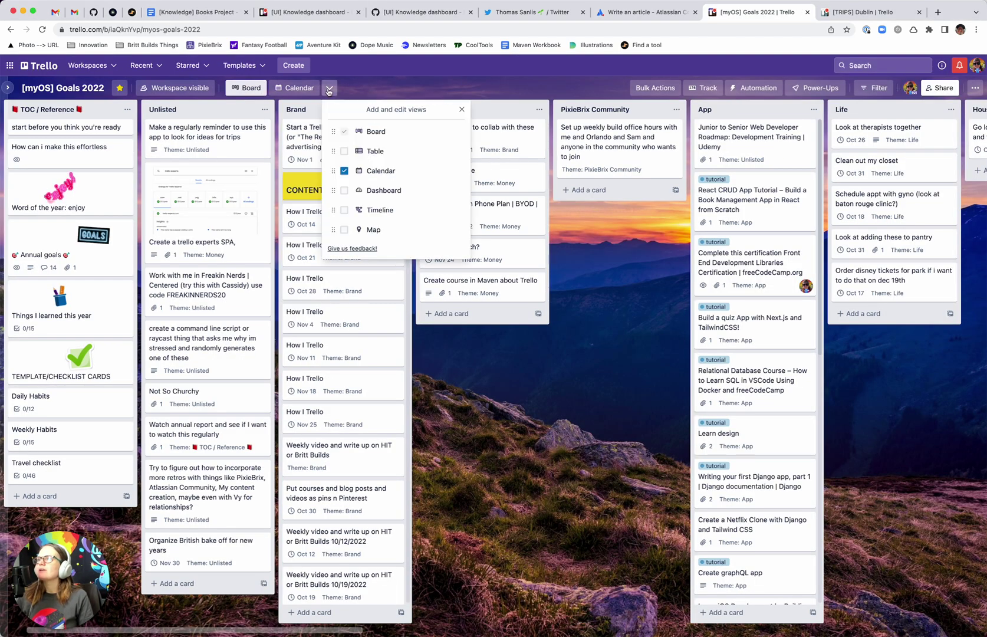
pyautogui.click(340, 90)
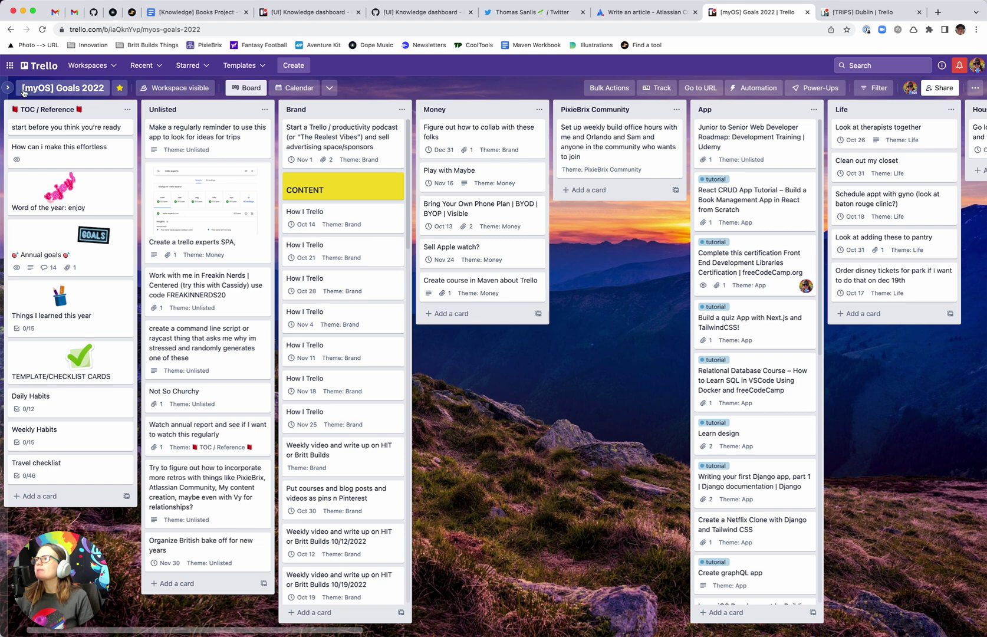
pyautogui.click(329, 88)
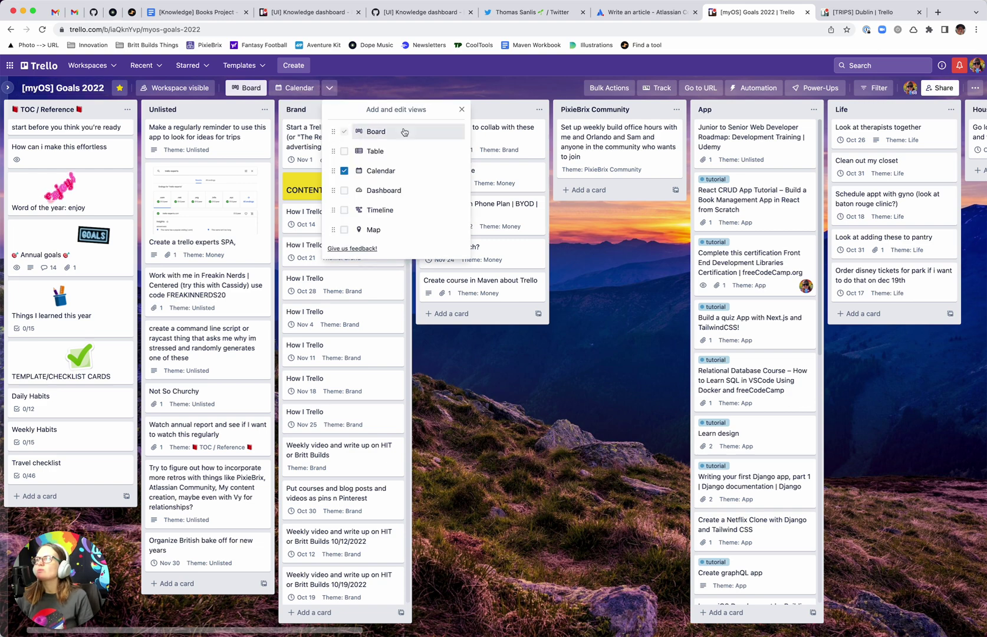
pyautogui.click(462, 109)
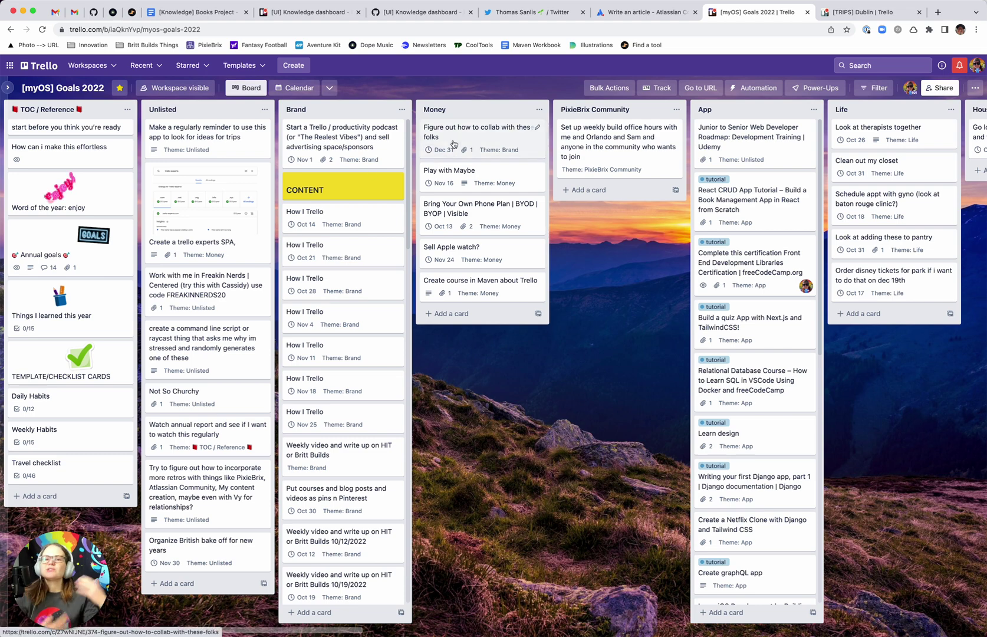
pyautogui.click(855, 20)
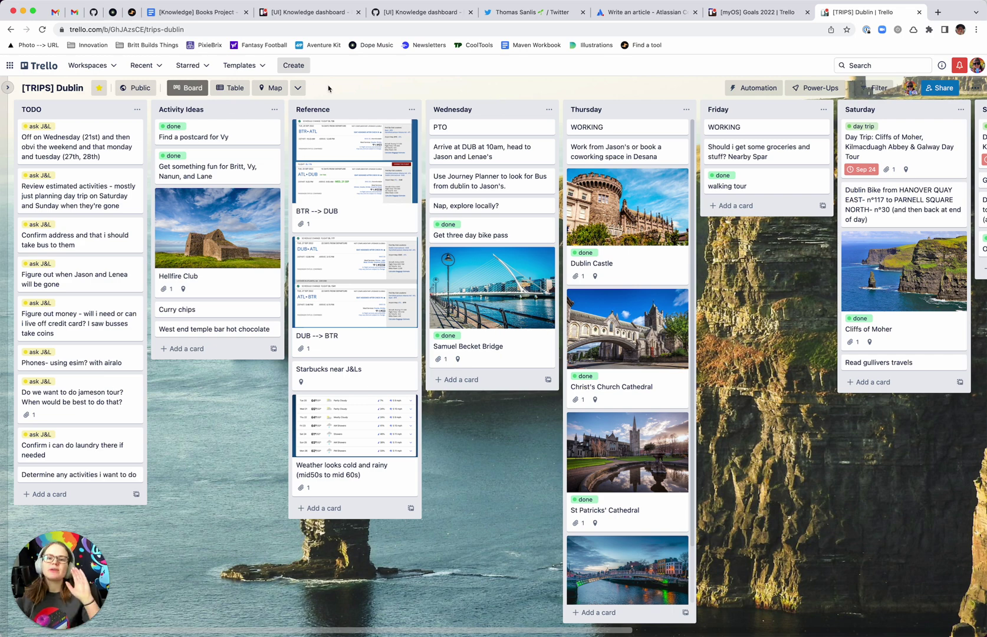
# - Remove the Table view from the Dublin board, keeping Board and Map views
pyautogui.click(298, 87)
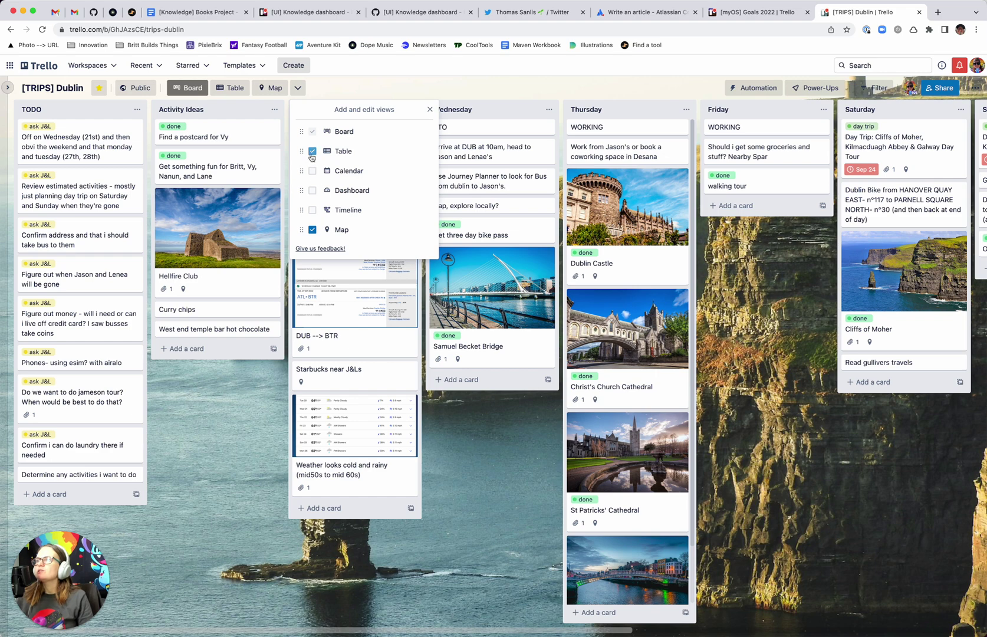
pyautogui.click(312, 151)
pyautogui.click(312, 229)
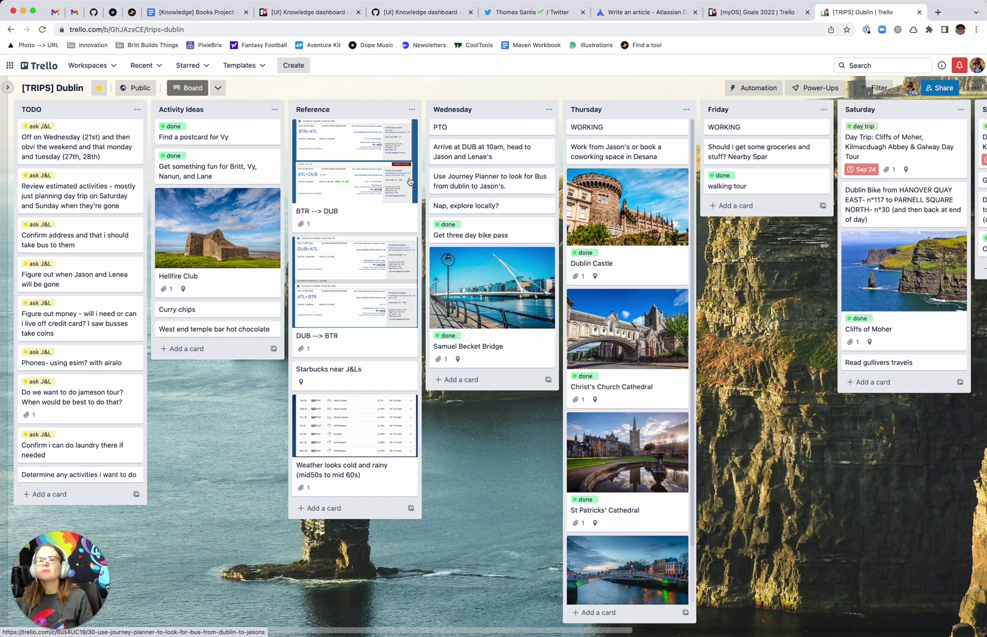
pyautogui.click(217, 89)
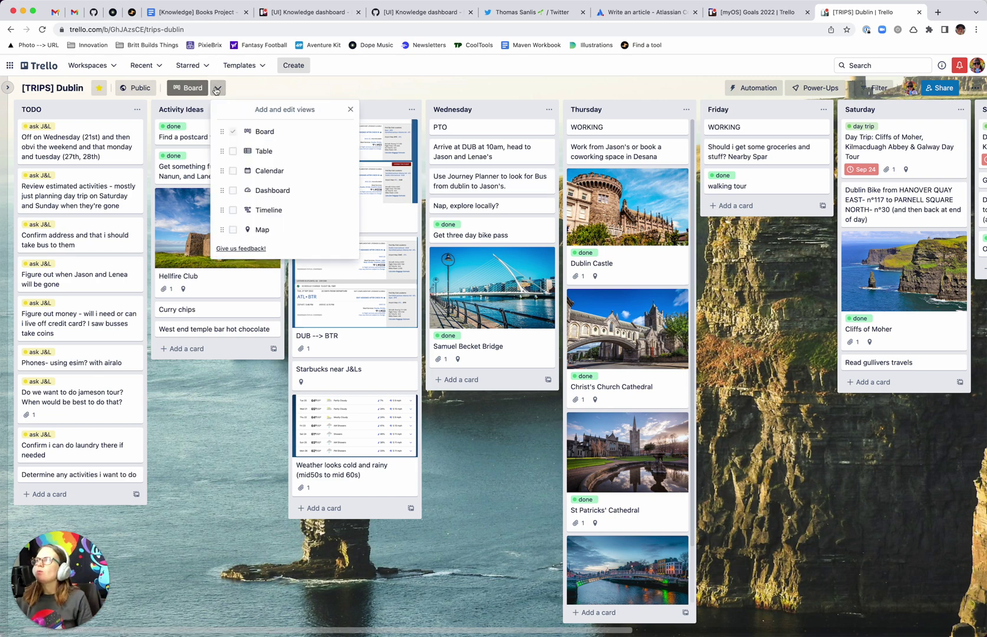
pyautogui.click(233, 230)
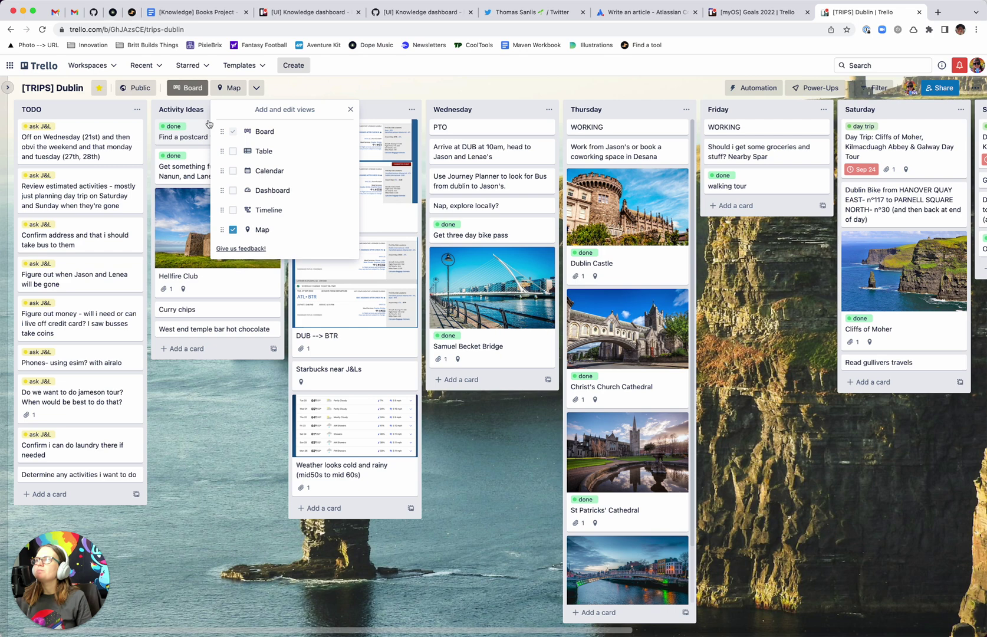
pyautogui.click(314, 89)
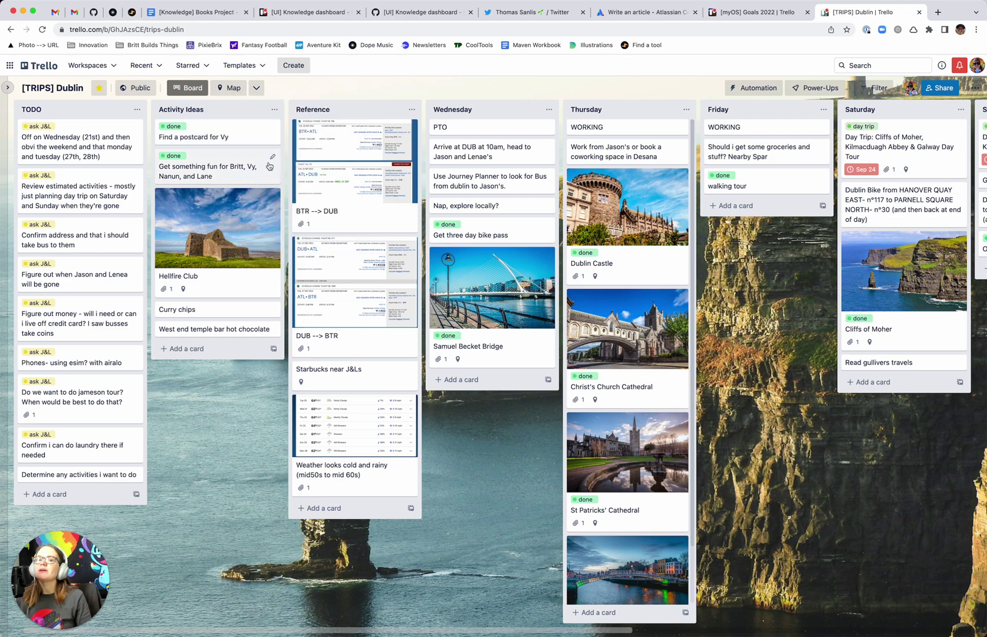
pyautogui.click(257, 88)
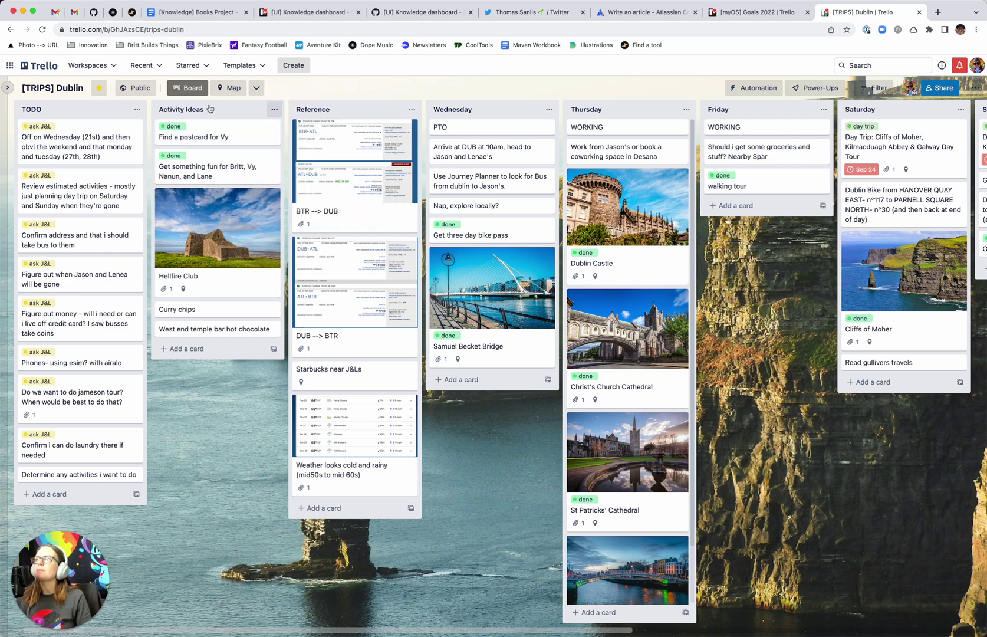
# - Move the Map view ahead of Board in the Dublin board's views
pyautogui.click(228, 89)
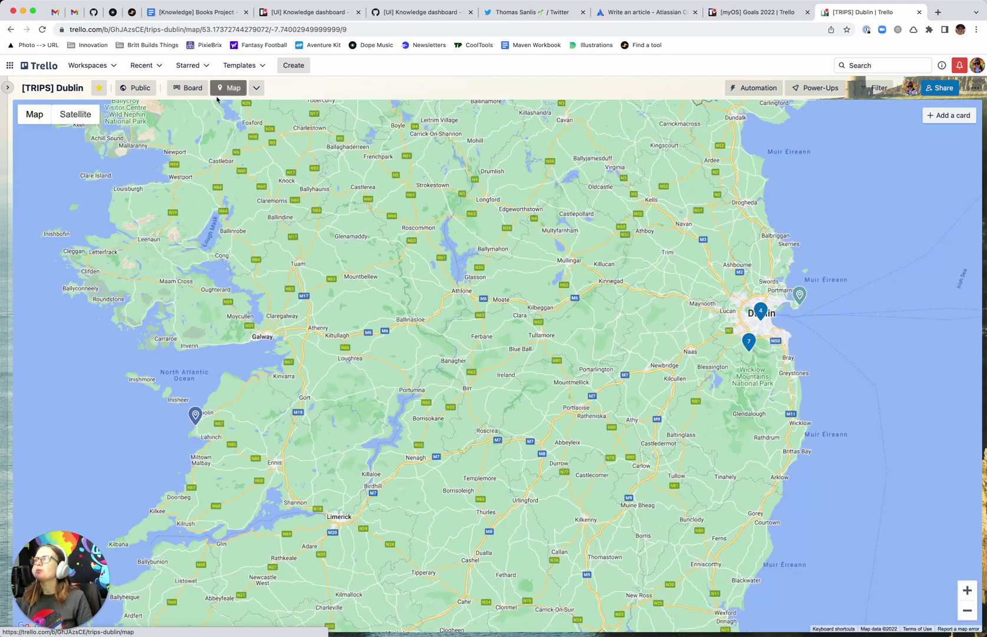
pyautogui.click(256, 88)
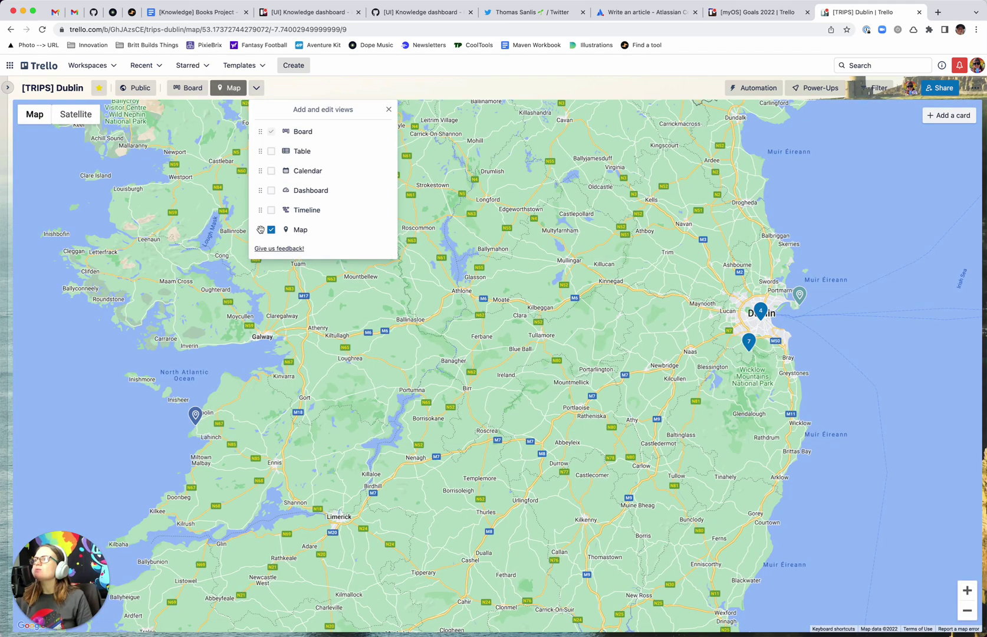
pyautogui.moveTo(260, 230); pyautogui.dragTo(266, 123)
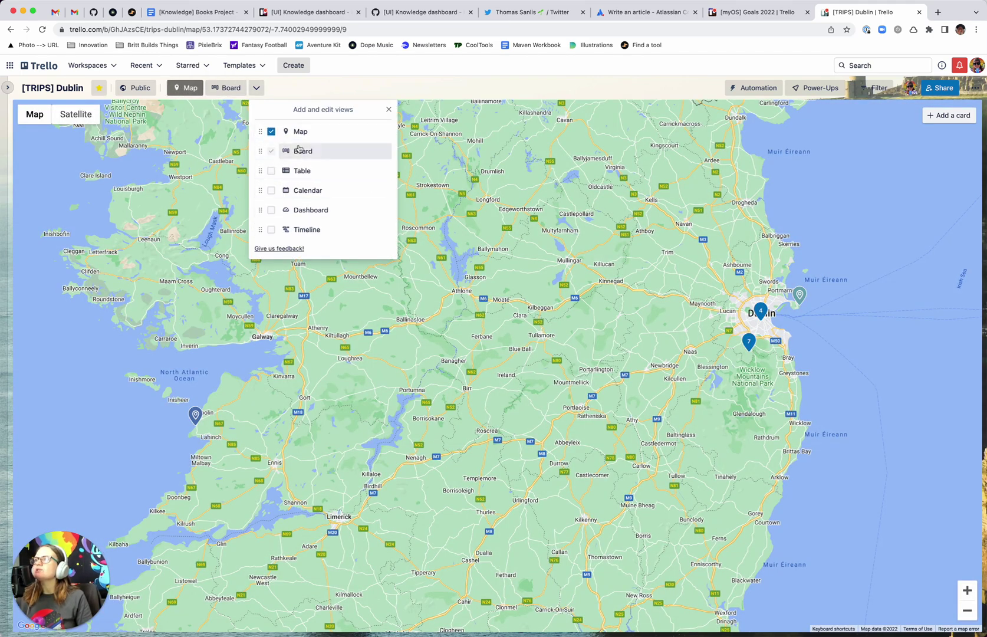
pyautogui.click(389, 109)
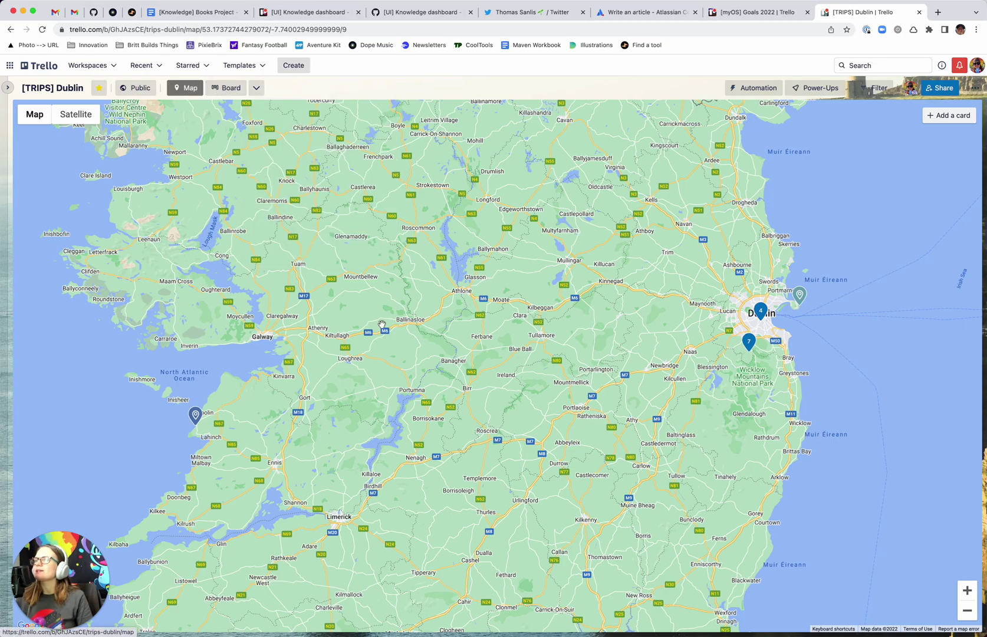
# - Zoom and pan the map onto Dublin's card pins, then switch to [myOS] Goals 2022
pyautogui.scroll(5, 711, 344)
pyautogui.moveTo(685, 266); pyautogui.dragTo(472, 407)
pyautogui.scroll(-5, 473, 407)
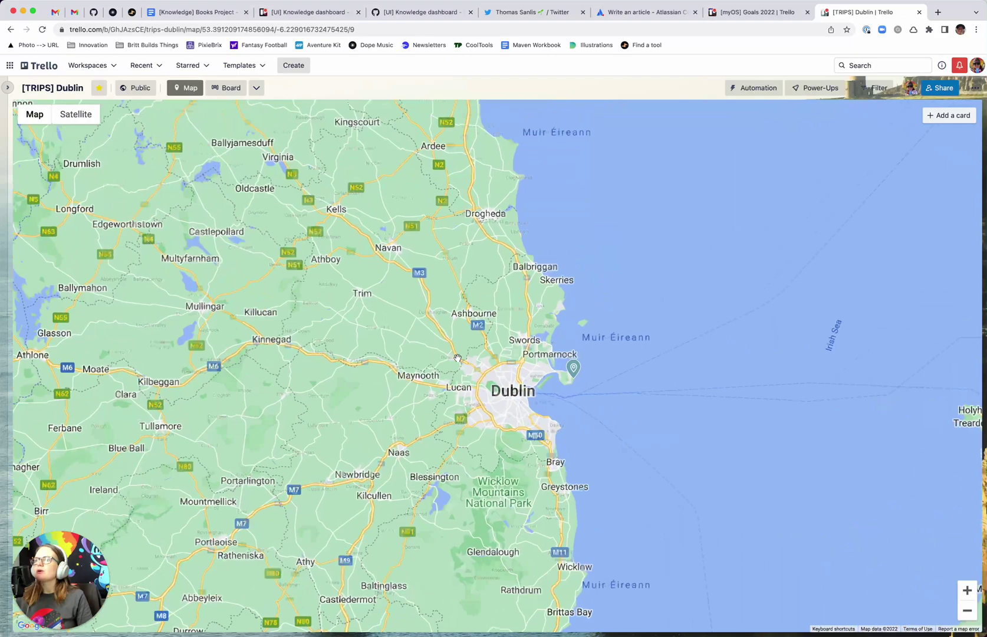
pyautogui.hotkey('ctrl', 'shift', 'Tab')
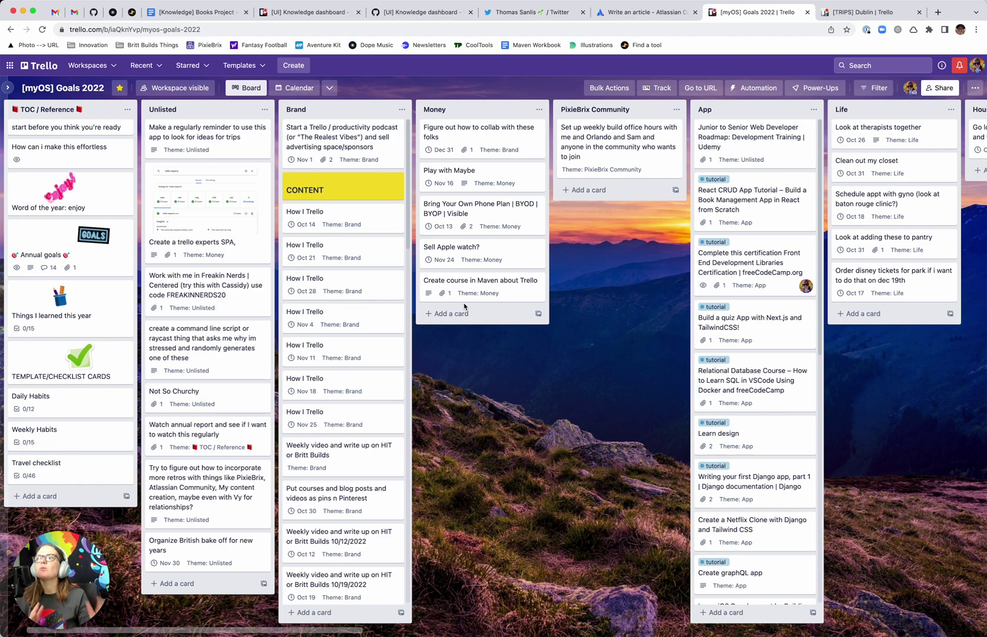
pyautogui.hscroll(7, 463, 303)
pyautogui.hscroll(-7, 464, 302)
pyautogui.hscroll(2, 463, 304)
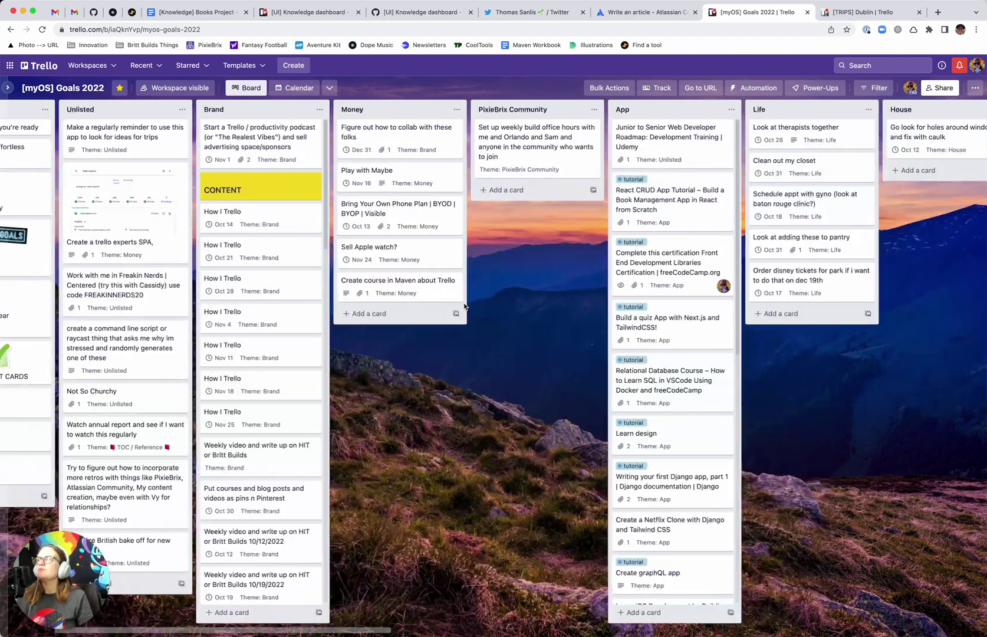
pyautogui.hscroll(10, 463, 306)
pyautogui.hscroll(-8, 463, 306)
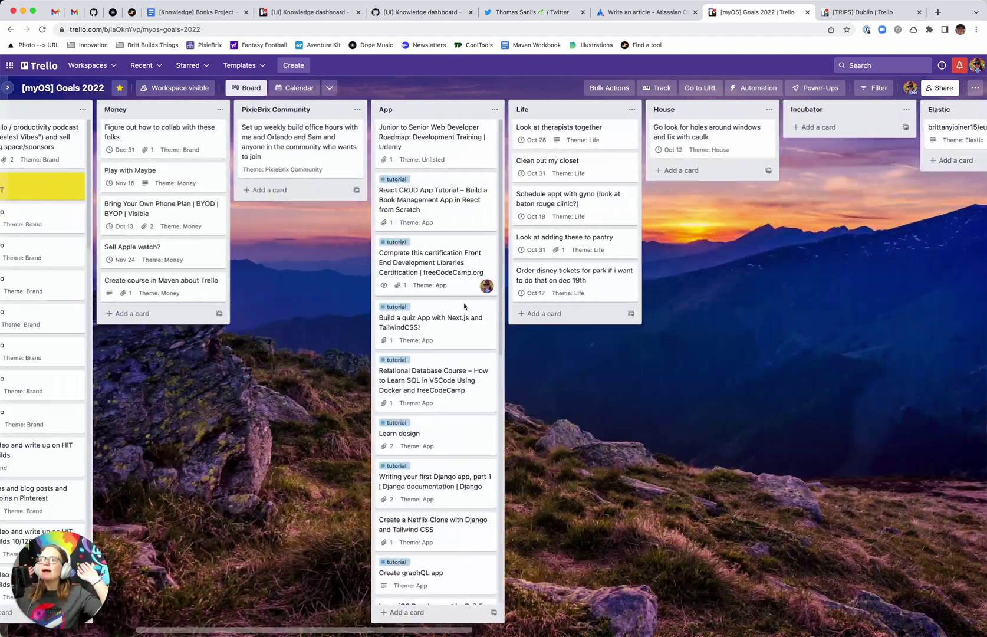
pyautogui.hscroll(-1, 464, 306)
pyautogui.scroll(-10, 464, 307)
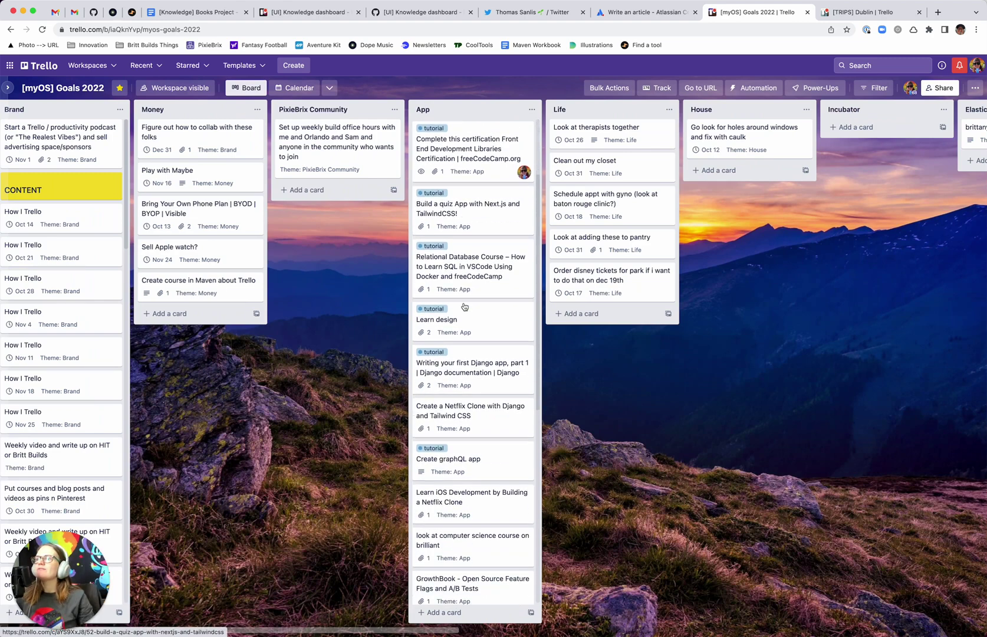
pyautogui.hscroll(-8, 355, 330)
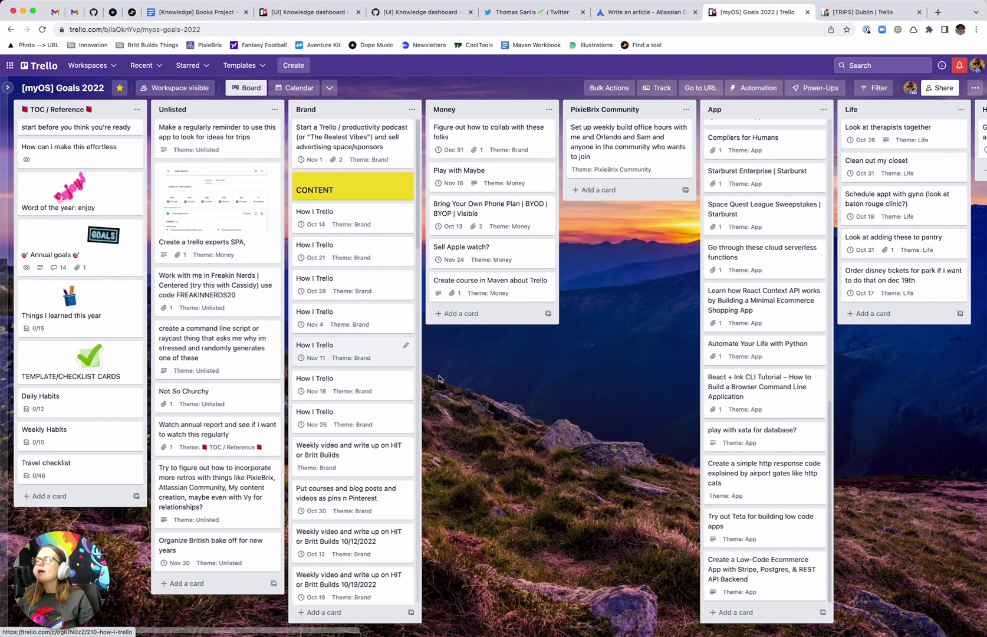
pyautogui.hscroll(8, 554, 372)
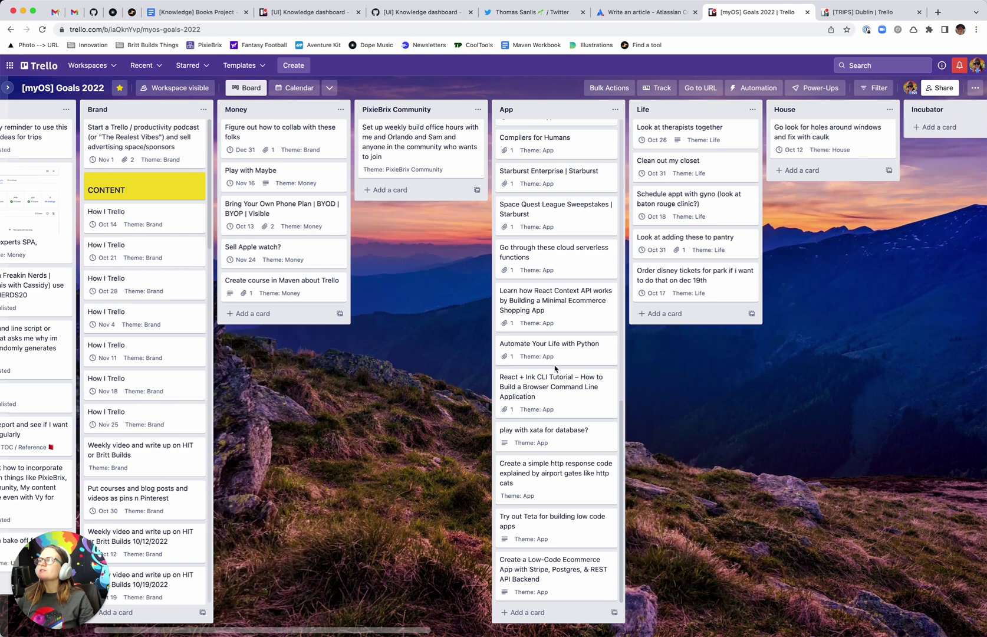
pyautogui.hscroll(-8, 553, 372)
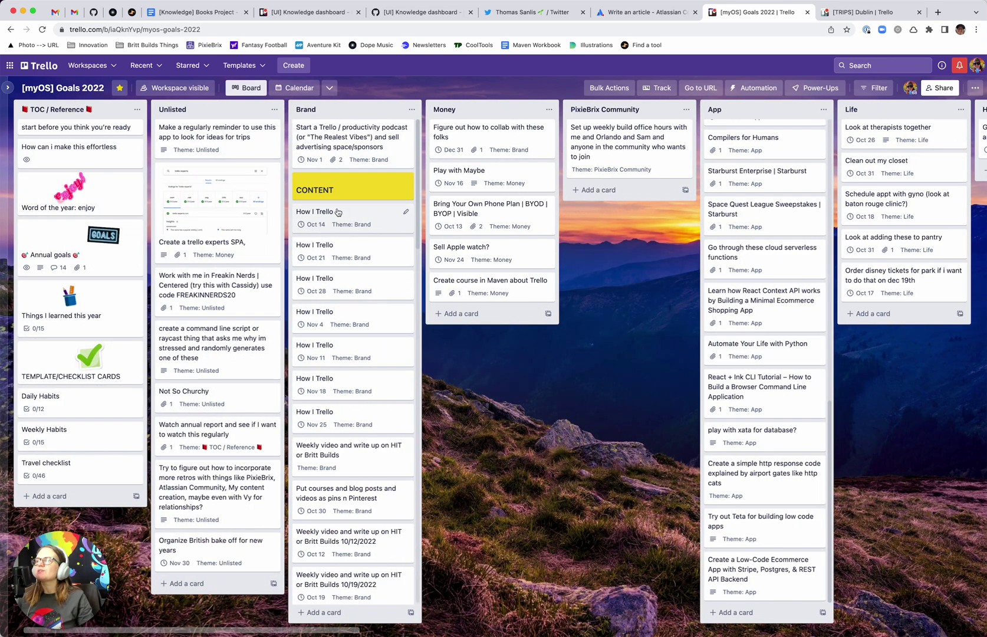
# - Show the [myOS] Goals 2022 board in Calendar view for October 2022
pyautogui.click(332, 90)
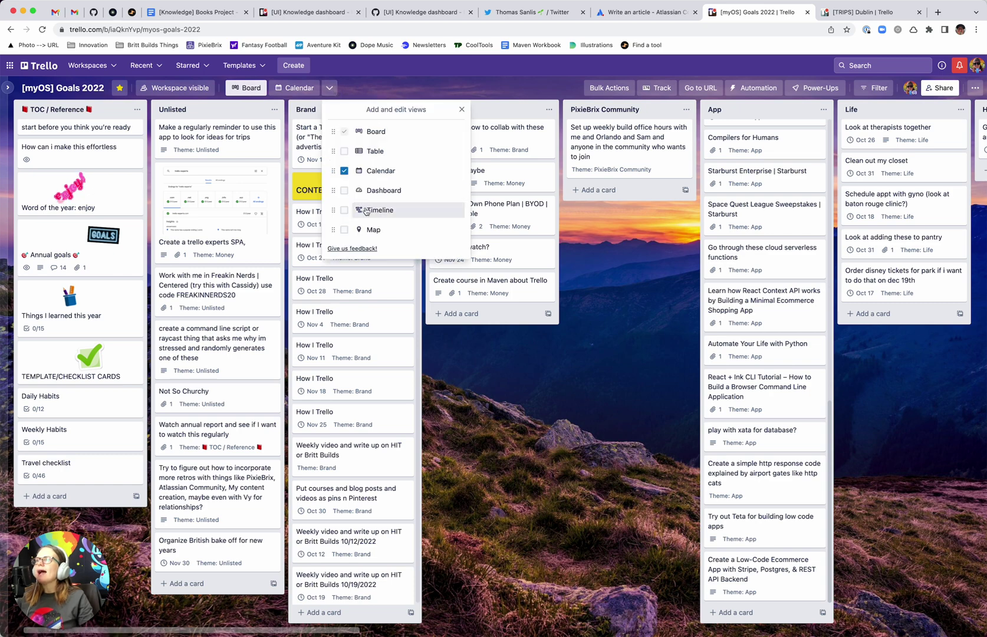
pyautogui.click(293, 89)
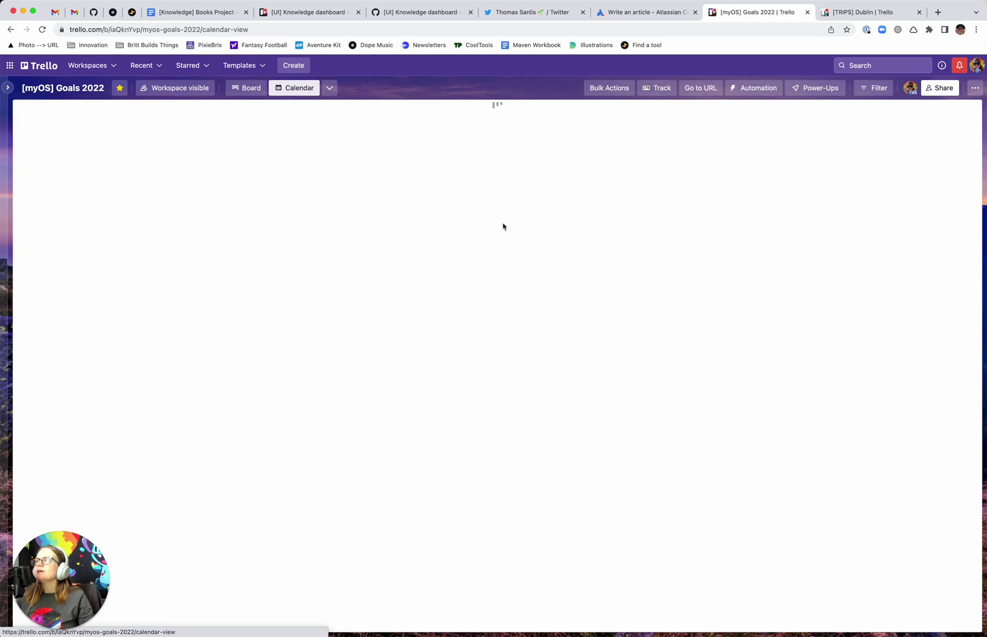
pyautogui.click(329, 89)
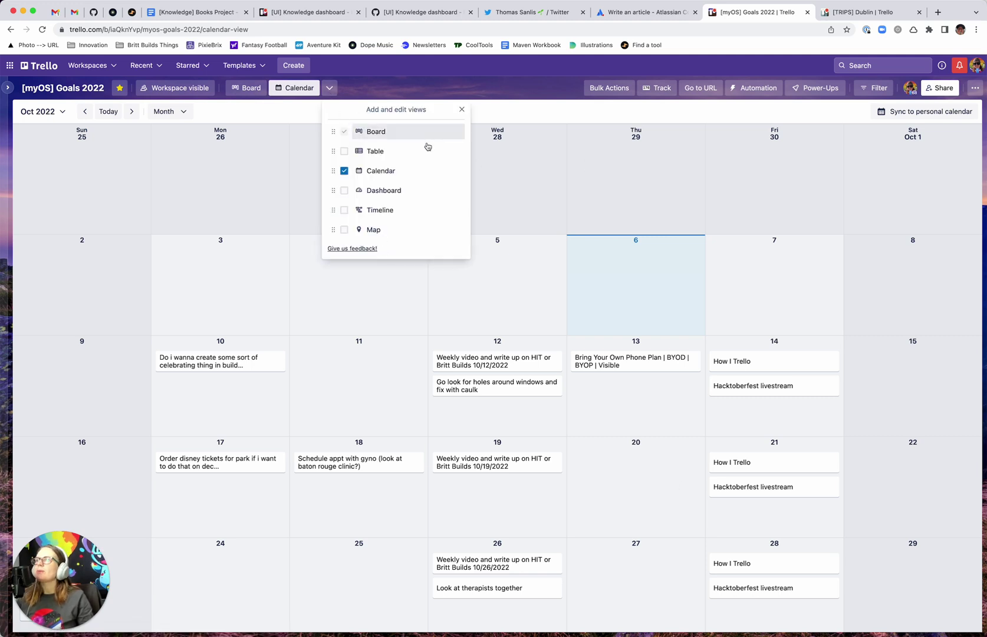
pyautogui.click(462, 111)
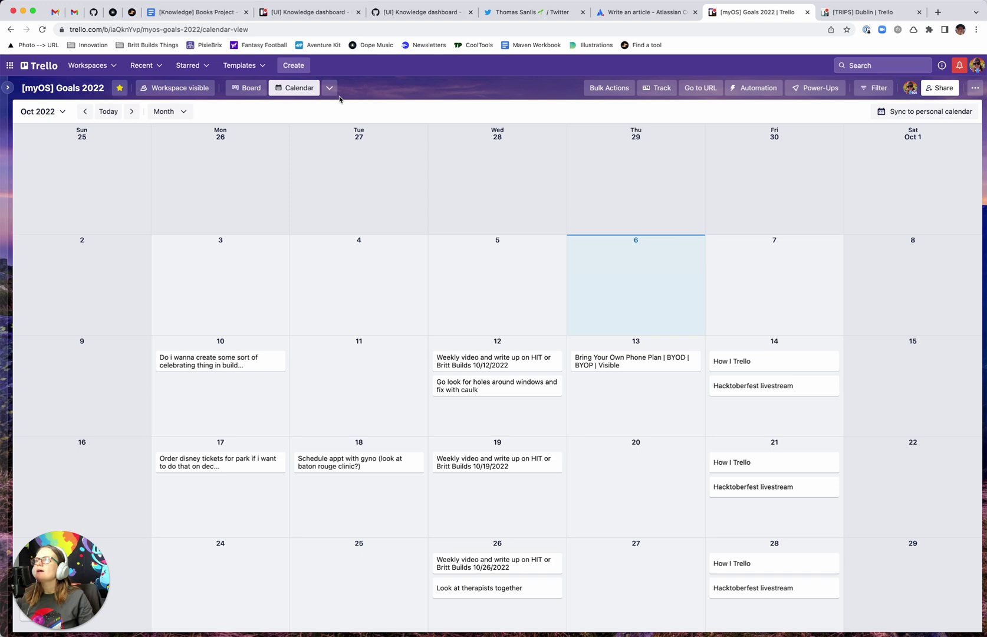
pyautogui.click(246, 88)
pyautogui.click(313, 91)
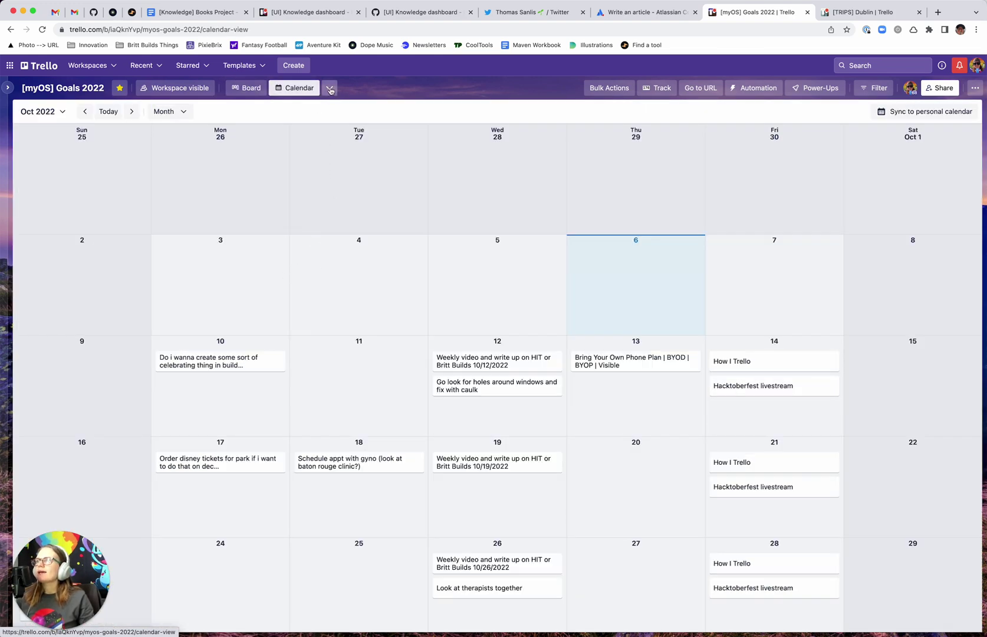
# - Turn on the Table, Dashboard, Timeline and Map views for Goals 2022, keeping the October calendar
pyautogui.click(329, 88)
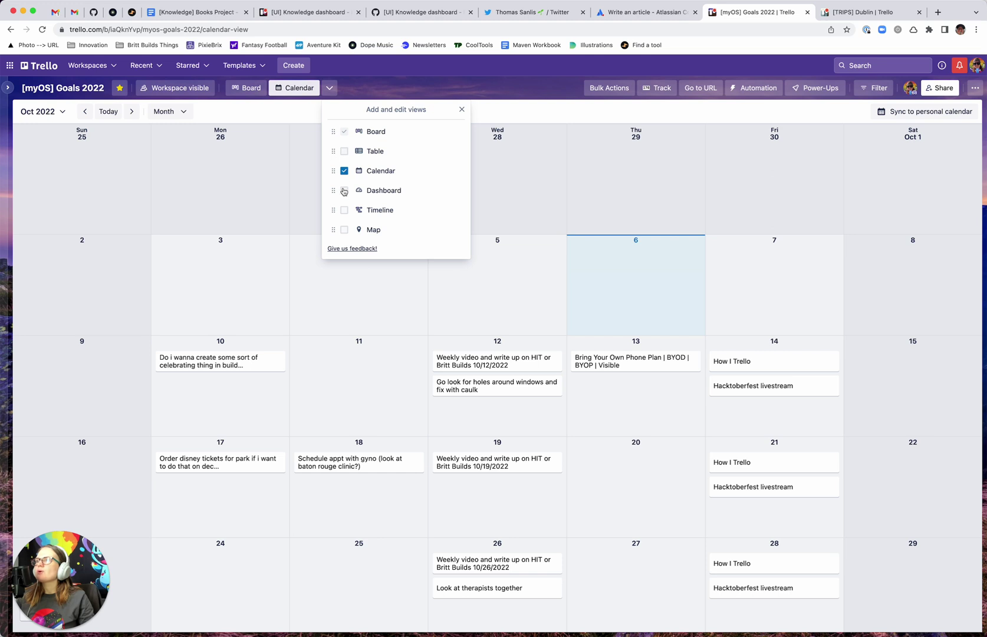
pyautogui.click(345, 151)
pyautogui.click(345, 191)
pyautogui.click(345, 210)
pyautogui.click(359, 232)
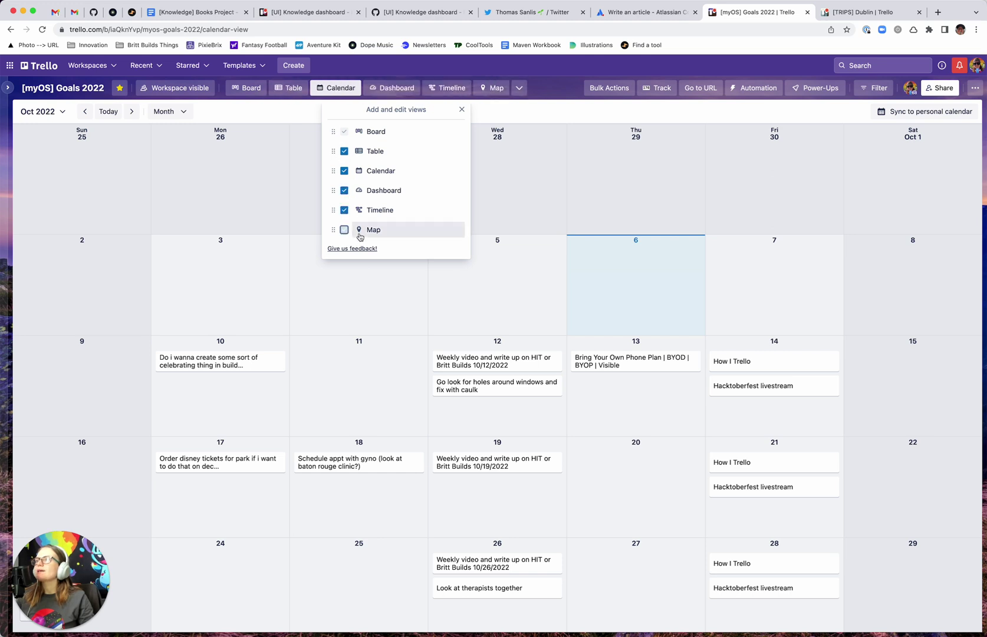
pyautogui.click(498, 264)
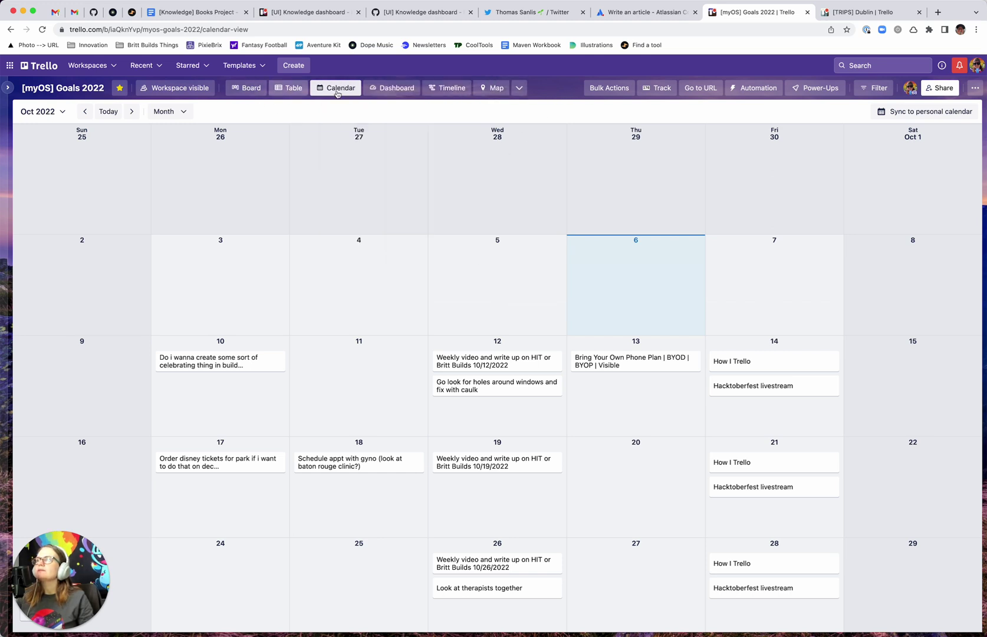
pyautogui.click(392, 88)
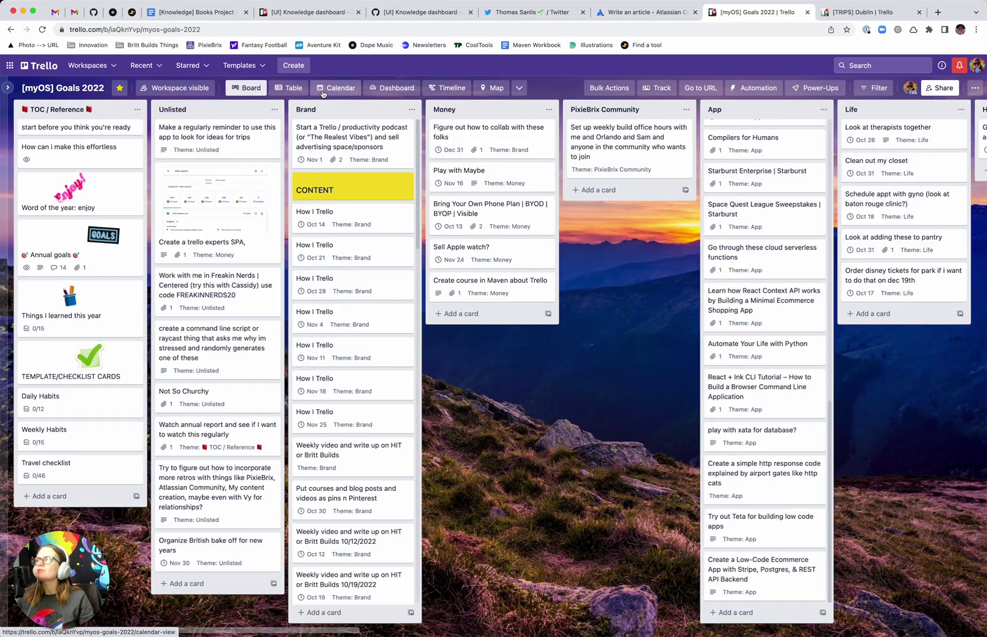
pyautogui.click(323, 92)
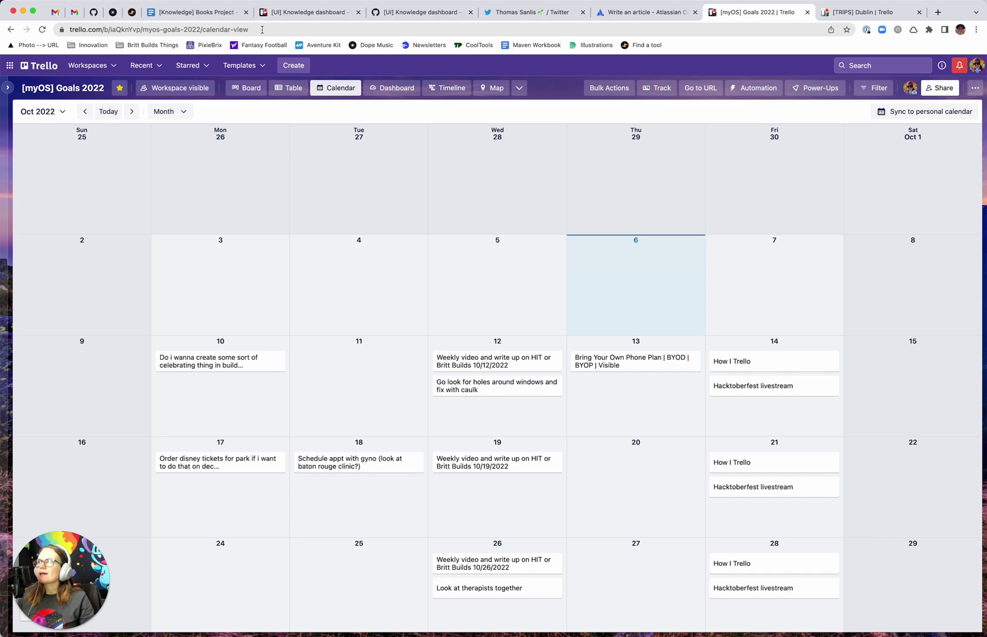
# - View the Goals 2022 Dashboard charts and Timeline, then go back to Board view
pyautogui.moveTo(262, 29); pyautogui.dragTo(213, 31)
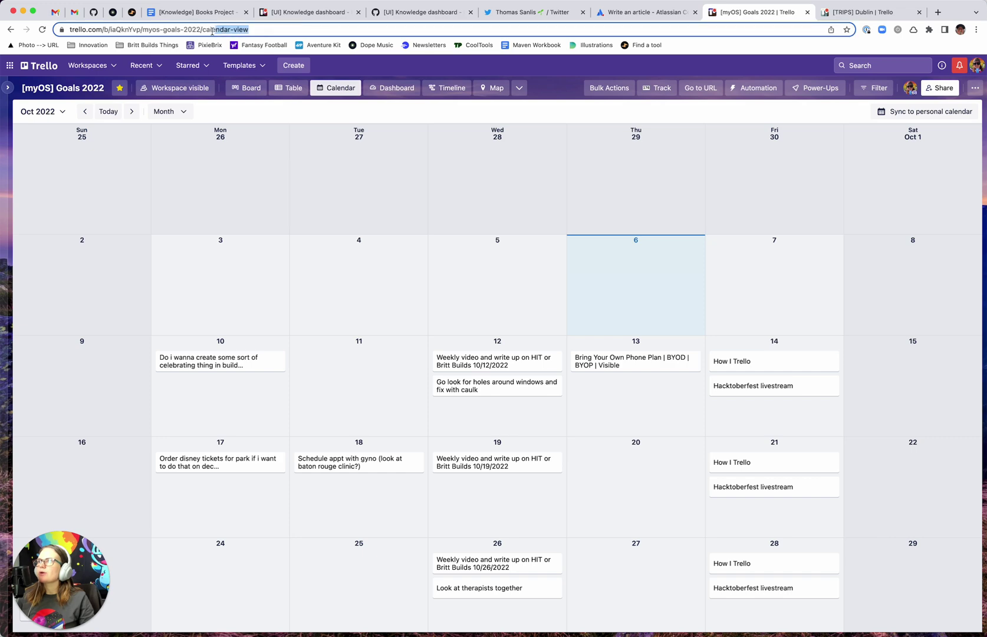
pyautogui.click(393, 89)
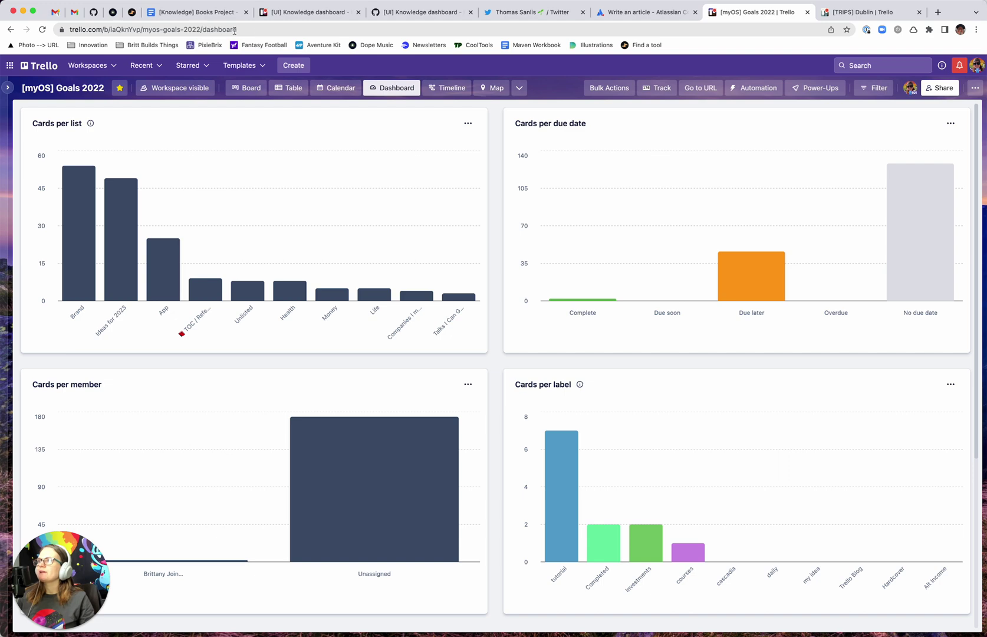
pyautogui.click(449, 88)
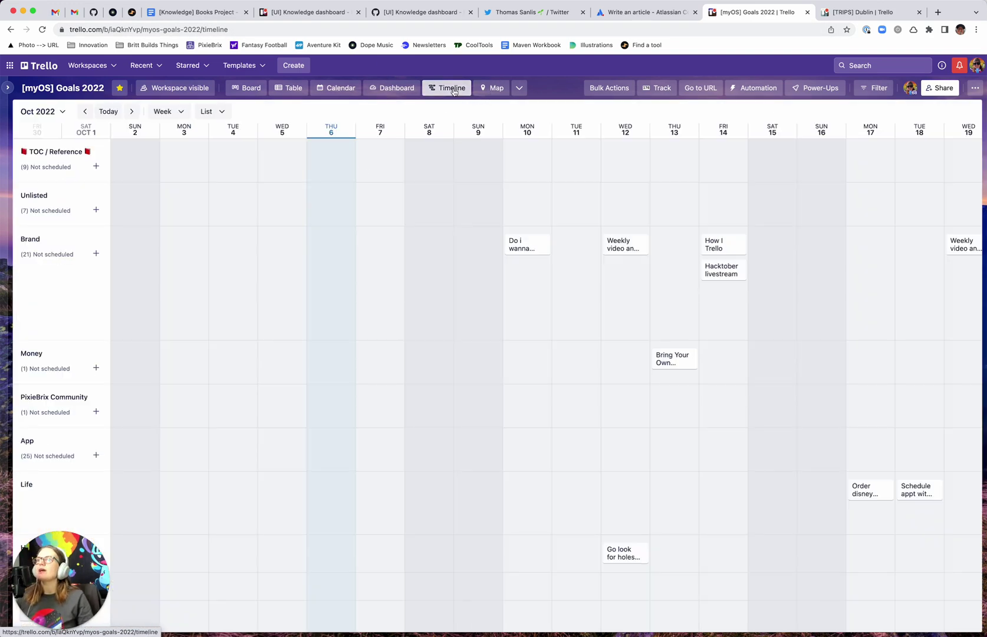
pyautogui.click(393, 88)
pyautogui.click(246, 88)
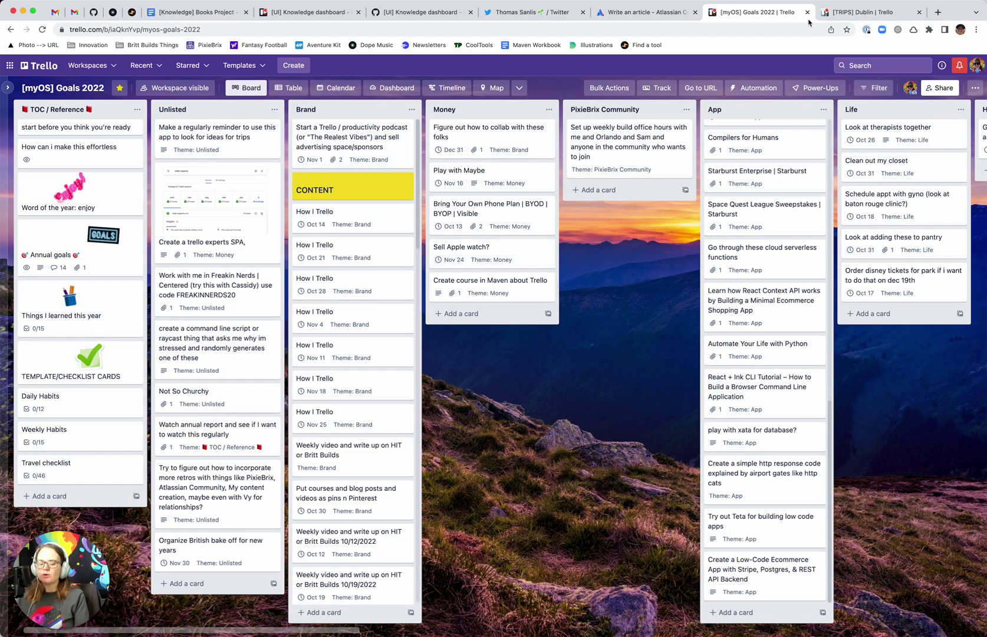
# - Go to the Product Hunt Finds board via 'product hunt' and show its Timeline view
pyautogui.press('super+l')
pyautogui.write('product')
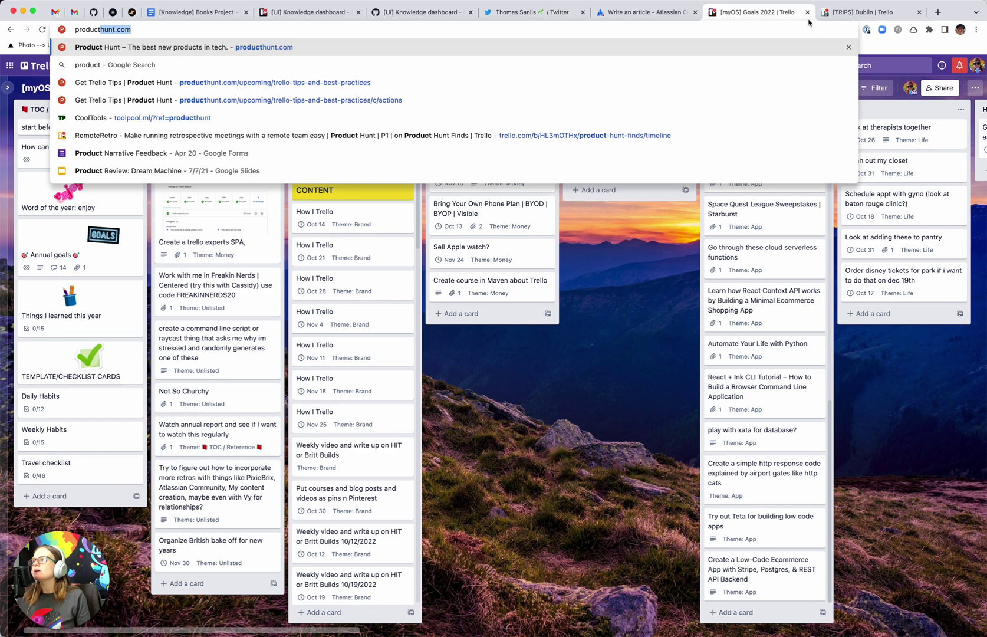
pyautogui.write(' hunt')
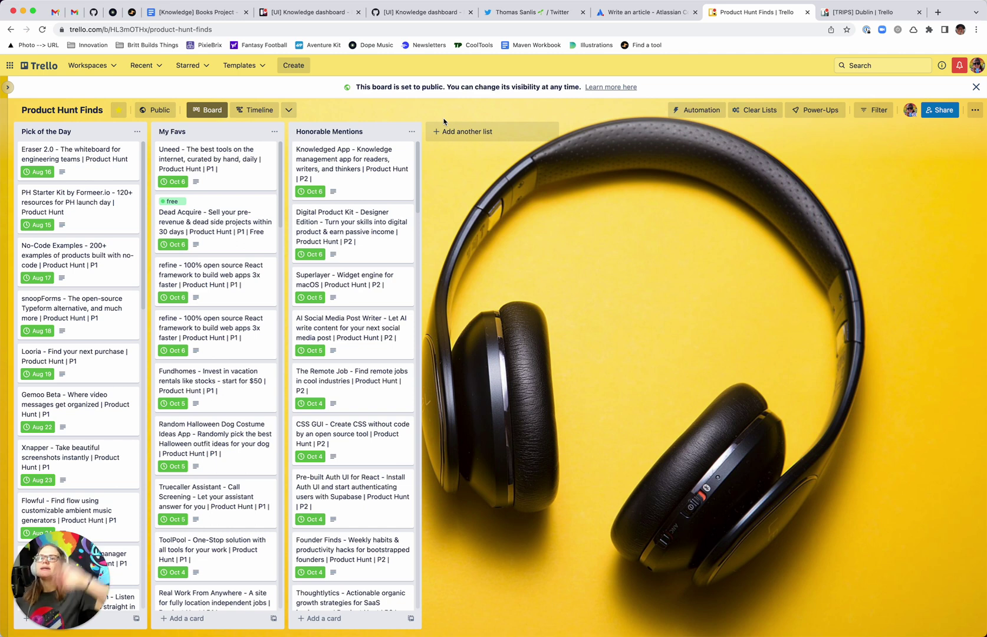
pyautogui.click(252, 113)
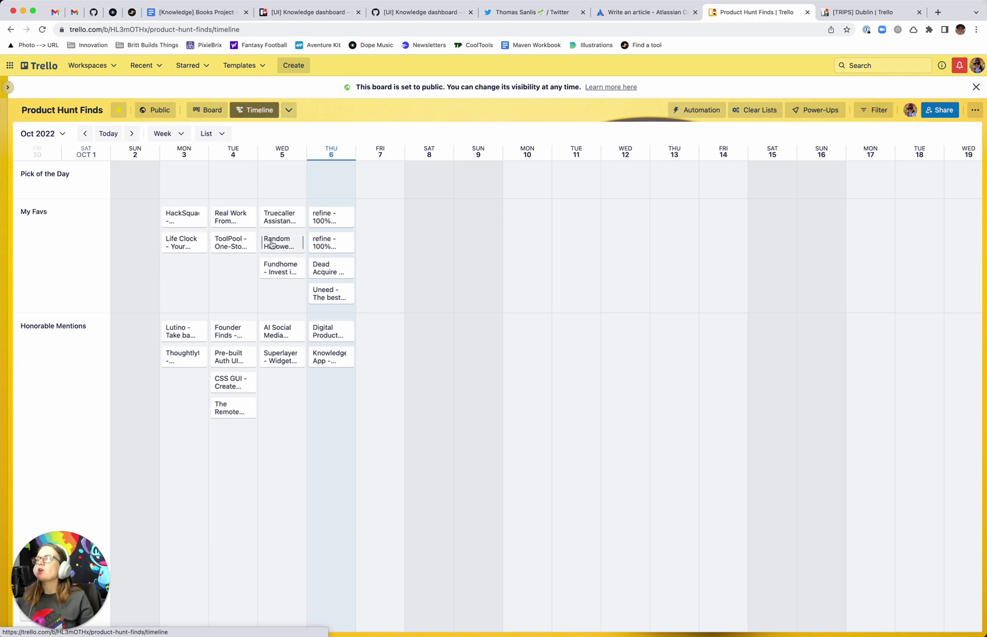
# - Scroll the Product Hunt Finds timeline, then enable its Table view
pyautogui.hscroll(-10, 568, 271)
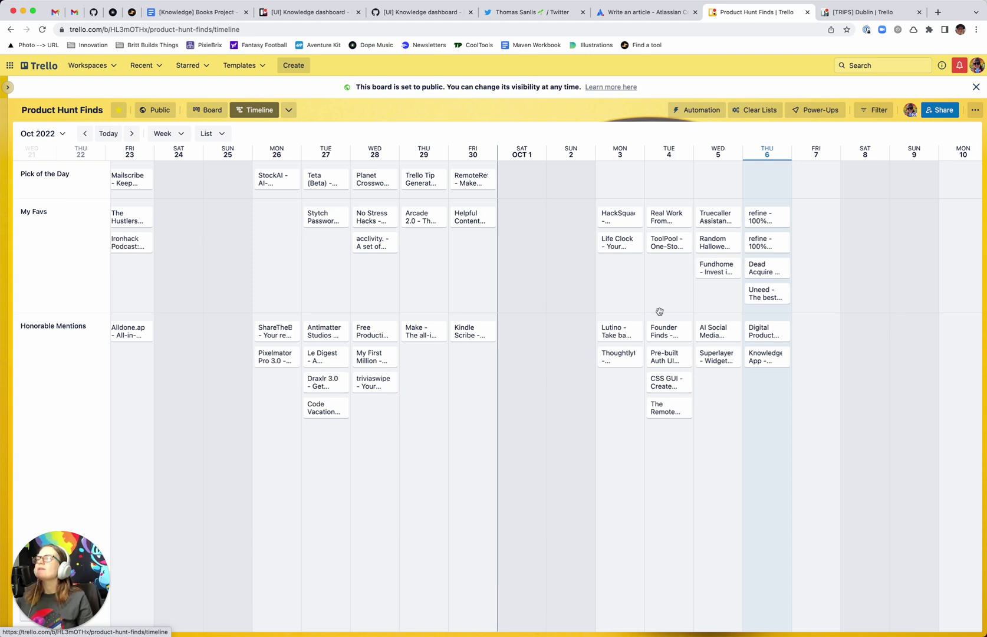
pyautogui.hscroll(2, 623, 374)
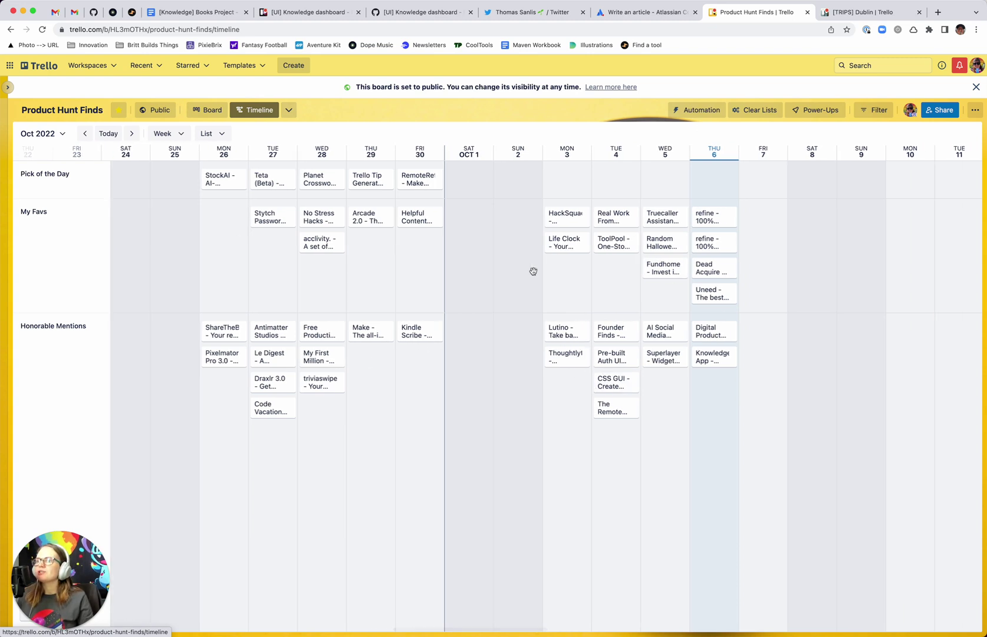
pyautogui.click(288, 111)
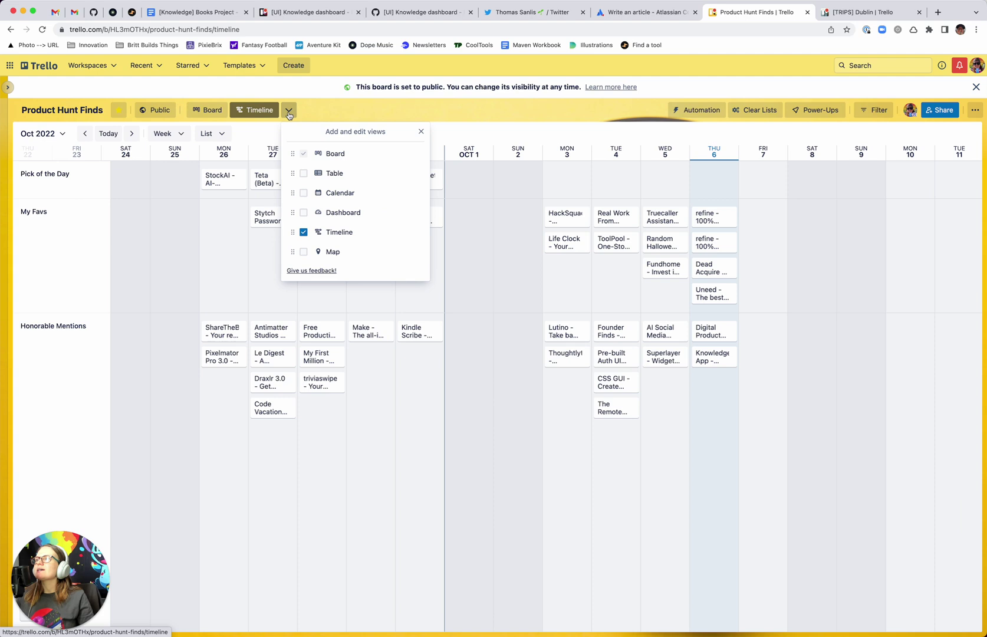
pyautogui.click(303, 174)
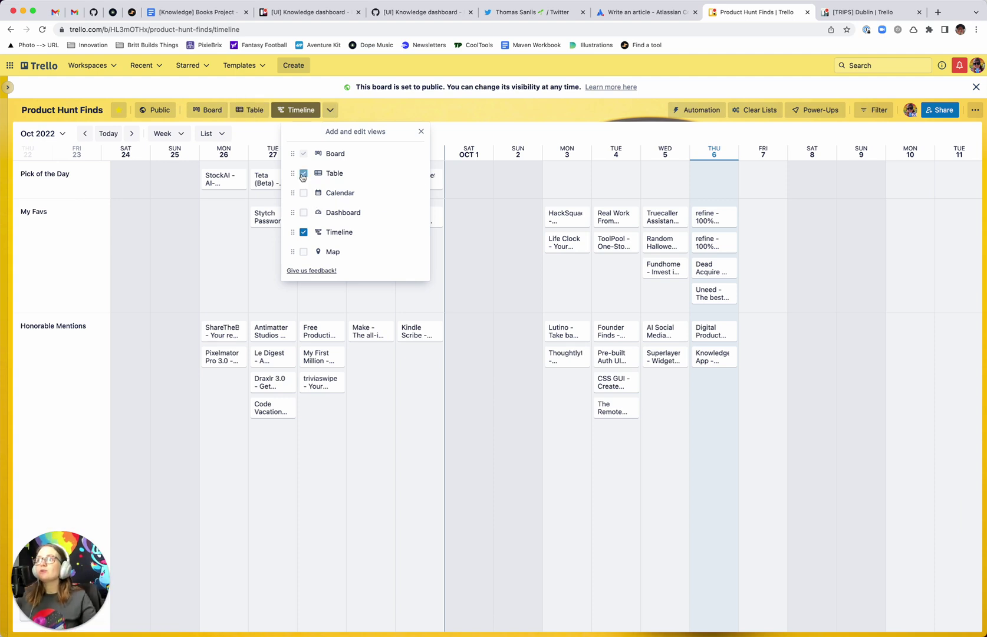
pyautogui.click(393, 118)
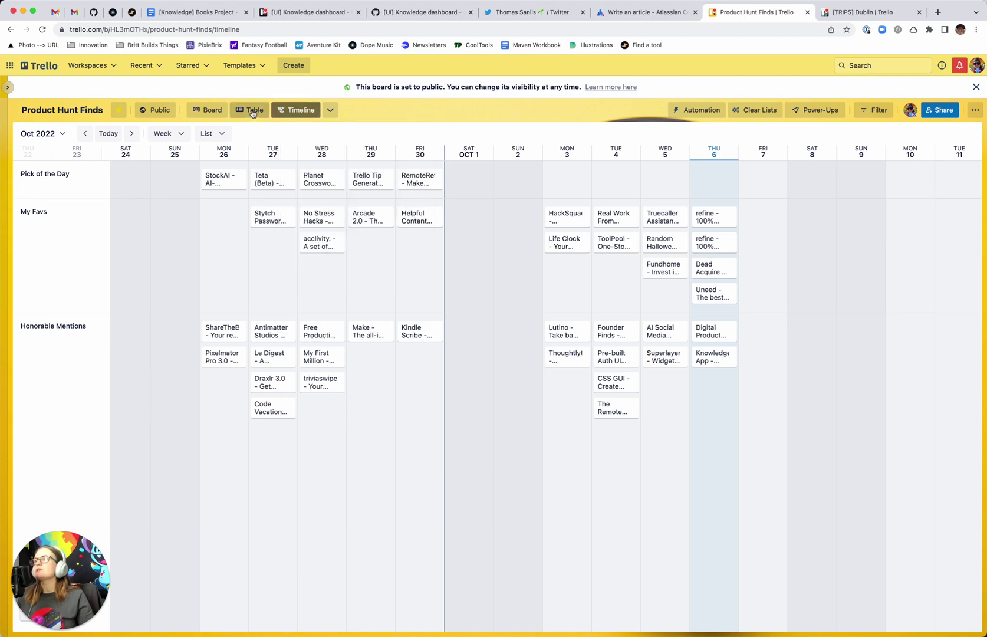
# - Switch Product Hunt Finds to Table view and scroll through its cards and due dates
pyautogui.click(249, 110)
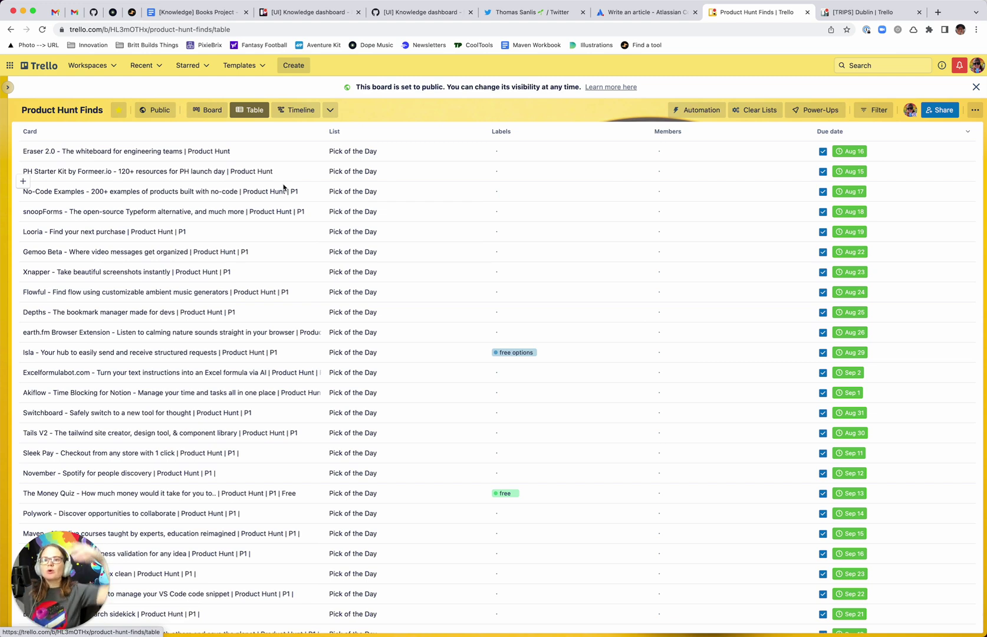
pyautogui.scroll(-1, 284, 187)
pyautogui.scroll(1, 295, 154)
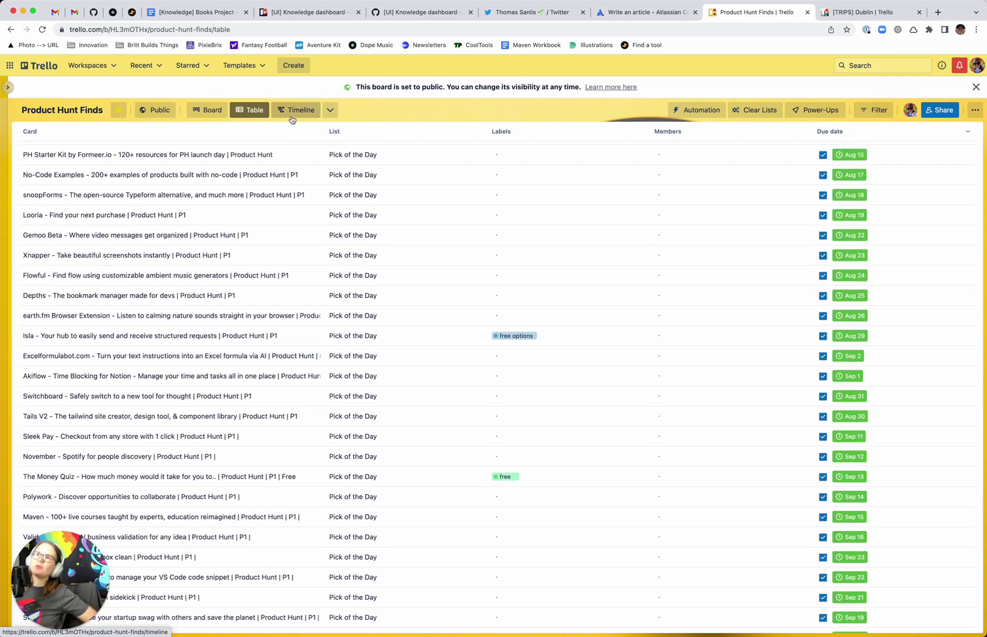
pyautogui.scroll(1, 269, 207)
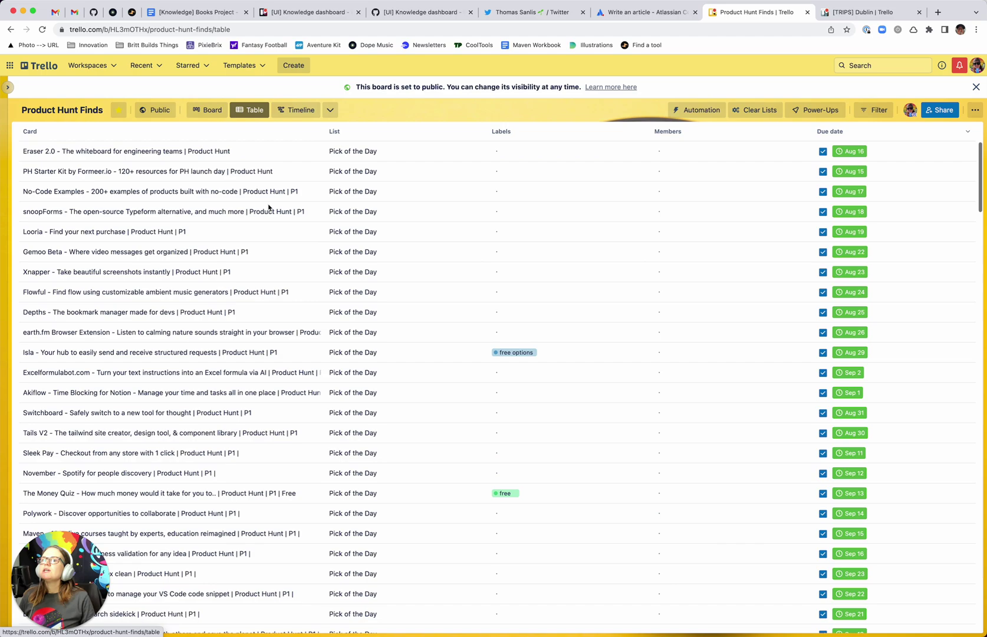
pyautogui.scroll(-20, 531, 236)
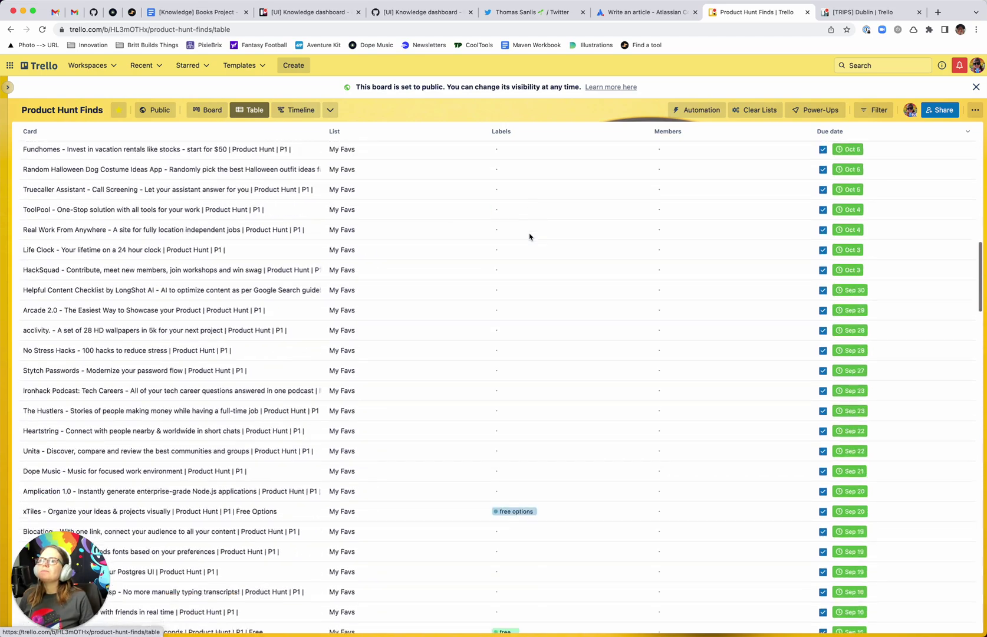
pyautogui.scroll(20, 530, 237)
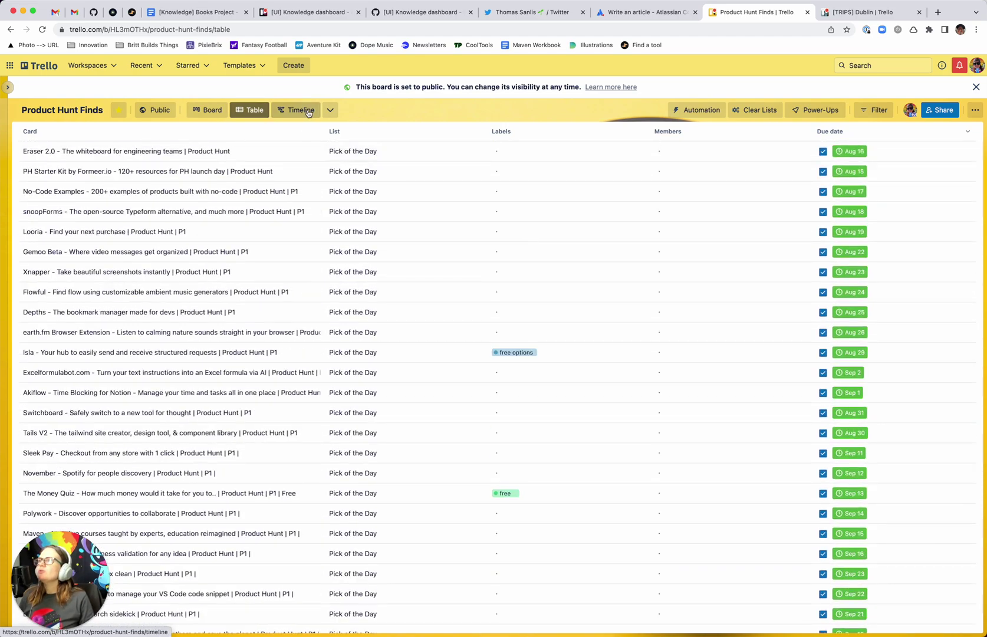
pyautogui.click(331, 110)
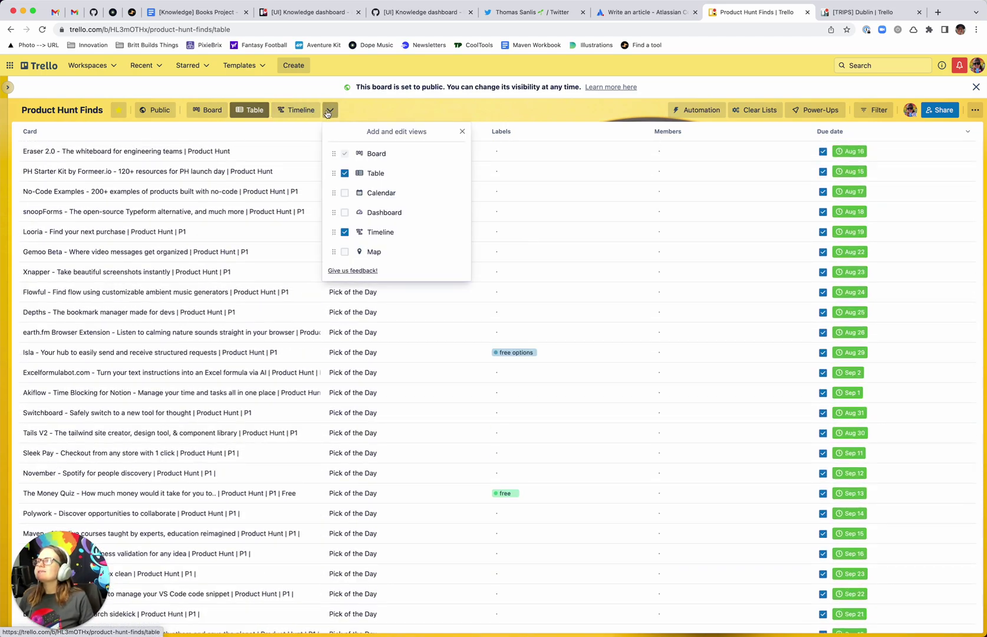
# - Uncheck Table so Product Hunt Finds keeps only the Board and Timeline views
pyautogui.click(344, 173)
pyautogui.click(362, 104)
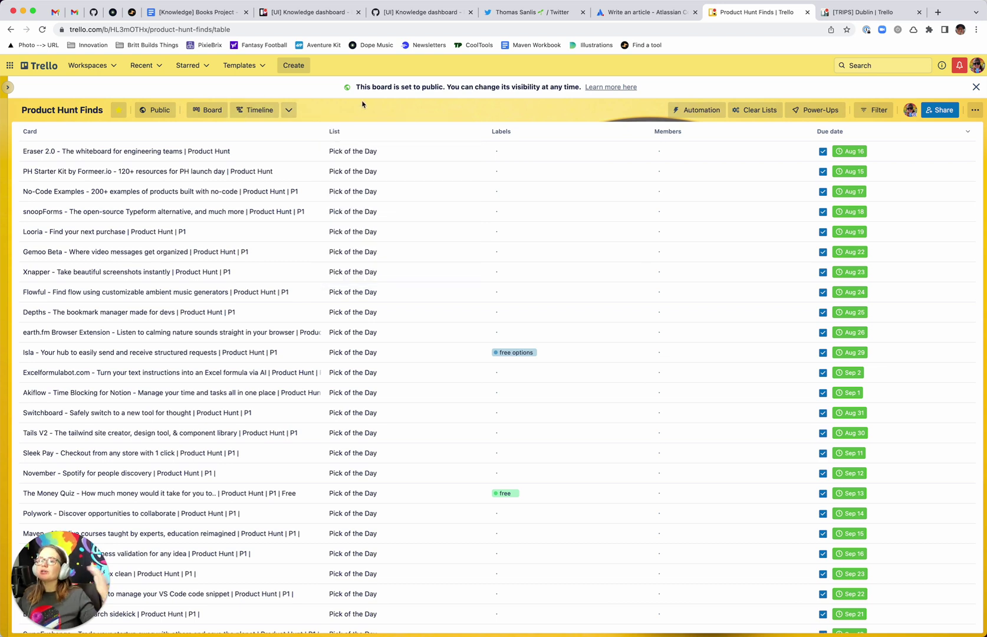